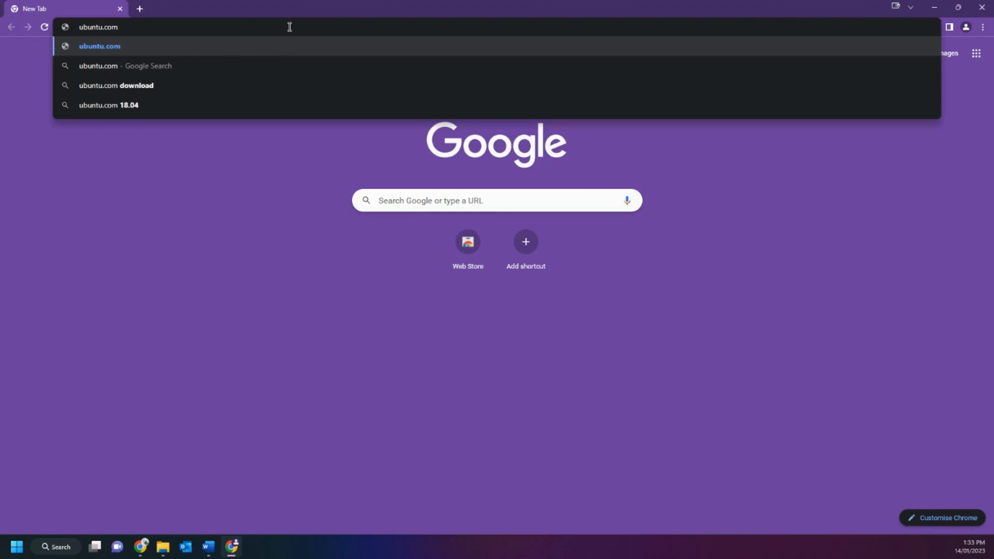
# Open the Ubuntu Desktop download page at ubuntu.com/download/desktop and dismiss the cookie notice.
pyautogui.write('/downloads')
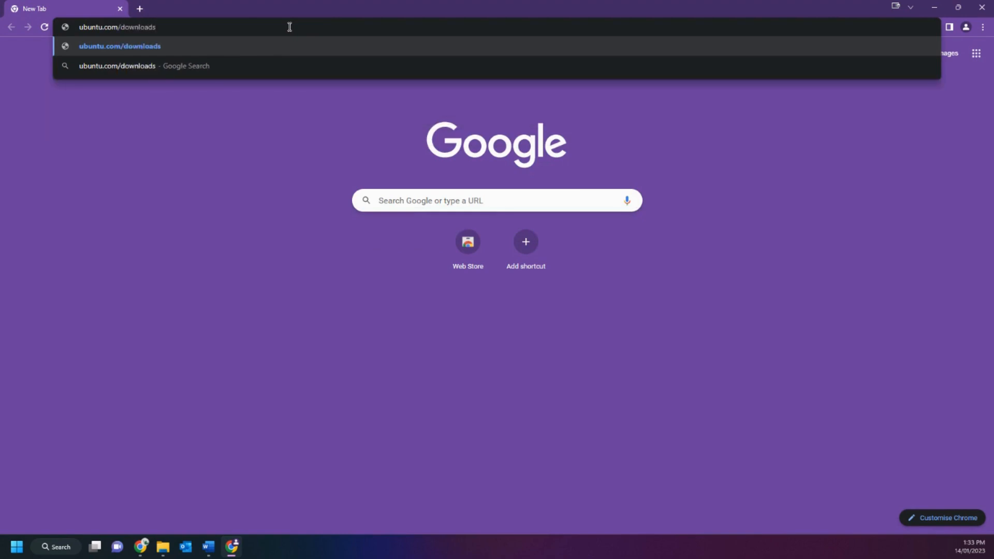
pyautogui.write('/desktop')
pyautogui.press('Return')
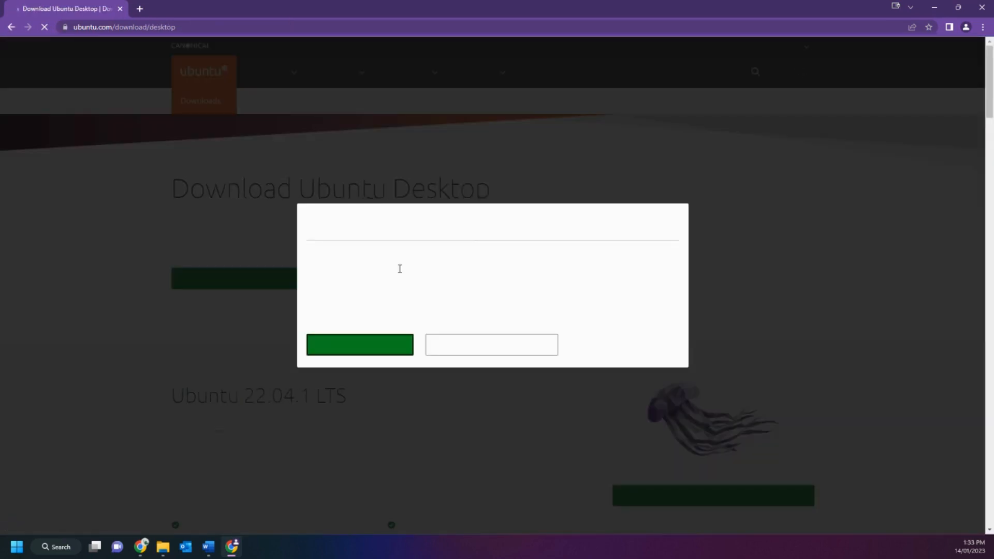
pyautogui.click(379, 357)
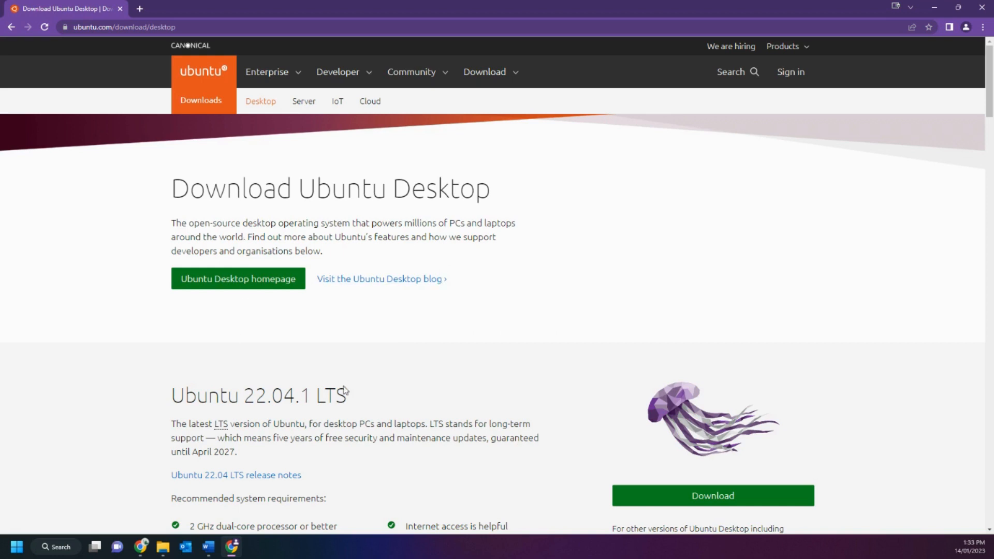
# Find the Ubuntu 22.04.1 LTS section on the page and download that desktop image.
pyautogui.moveTo(350, 401); pyautogui.dragTo(167, 409)
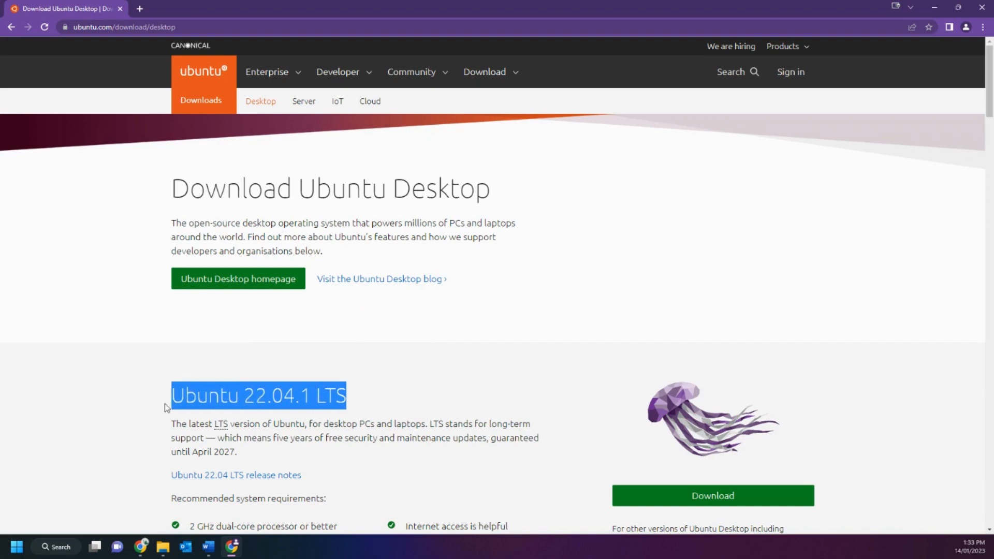
pyautogui.click(470, 423)
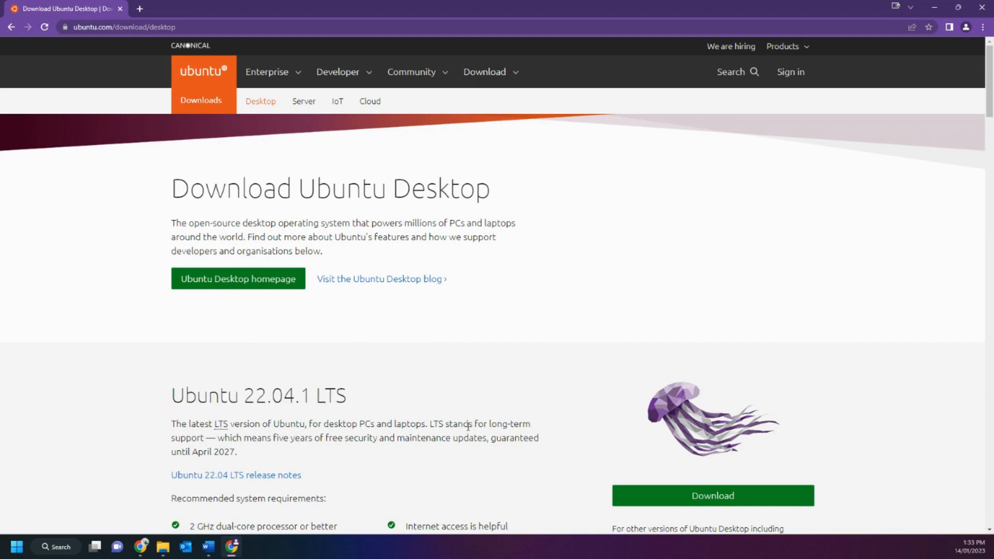
pyautogui.scroll(-1, 492, 401)
pyautogui.scroll(-2, 491, 401)
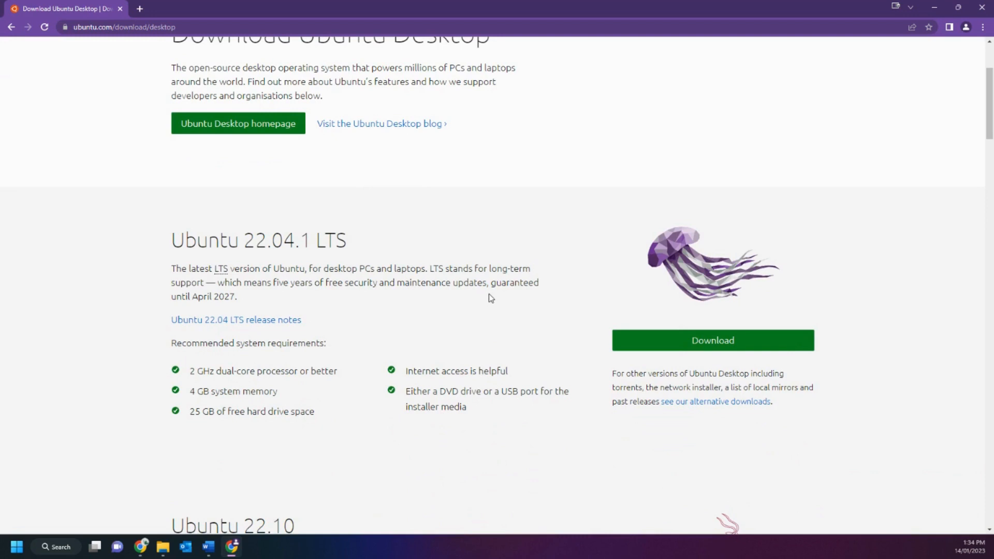
pyautogui.click(695, 343)
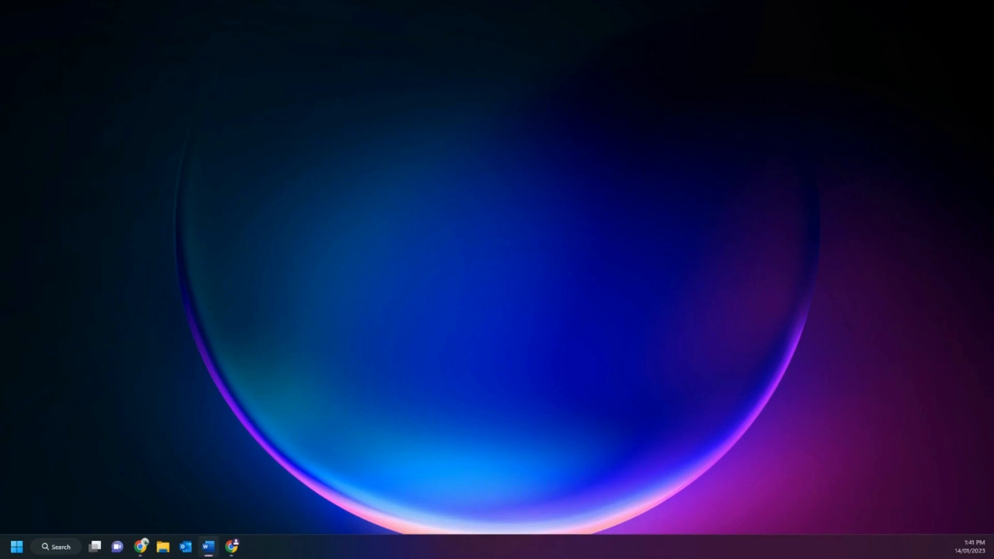
pyautogui.click(232, 546)
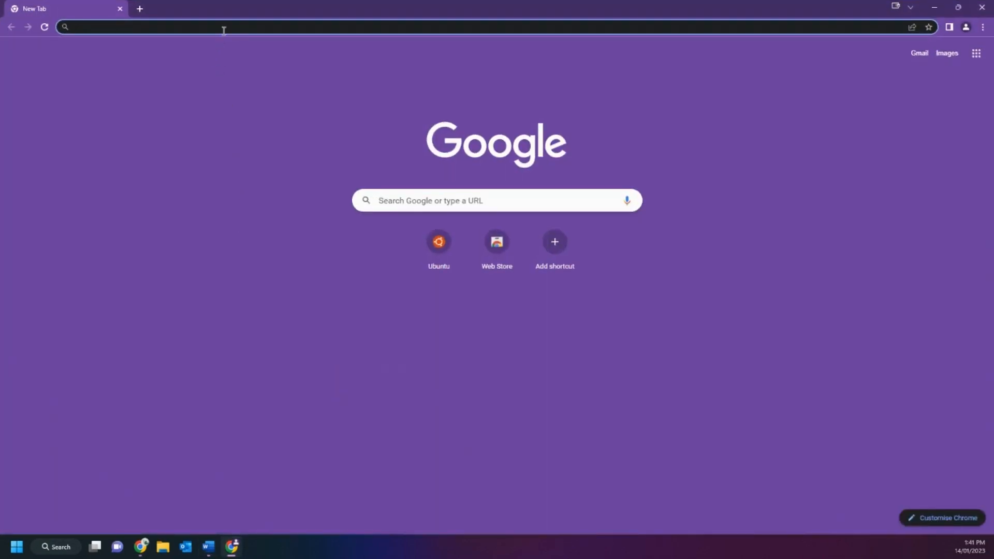
pyautogui.write('https://www.virtualbox.org/wiki/Downloads')
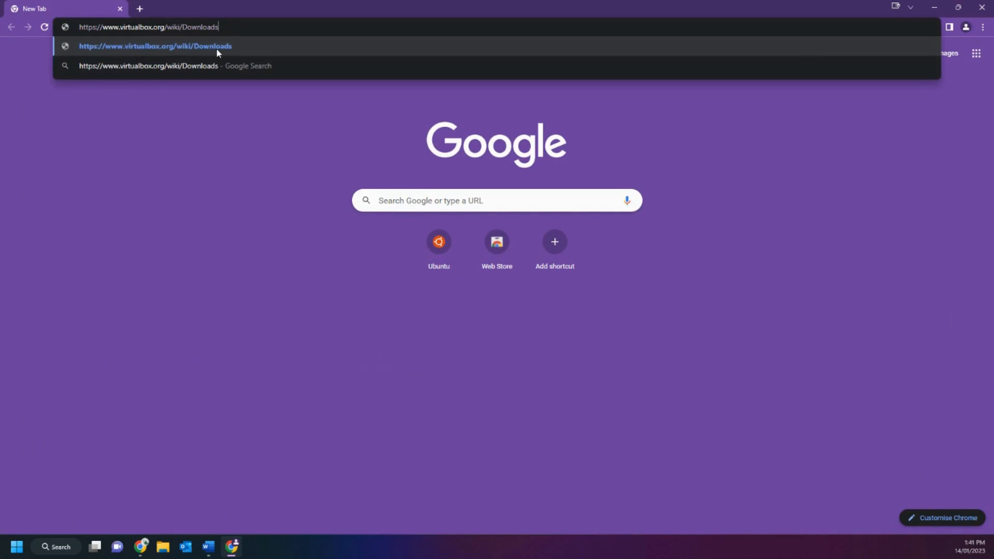
pyautogui.click(217, 48)
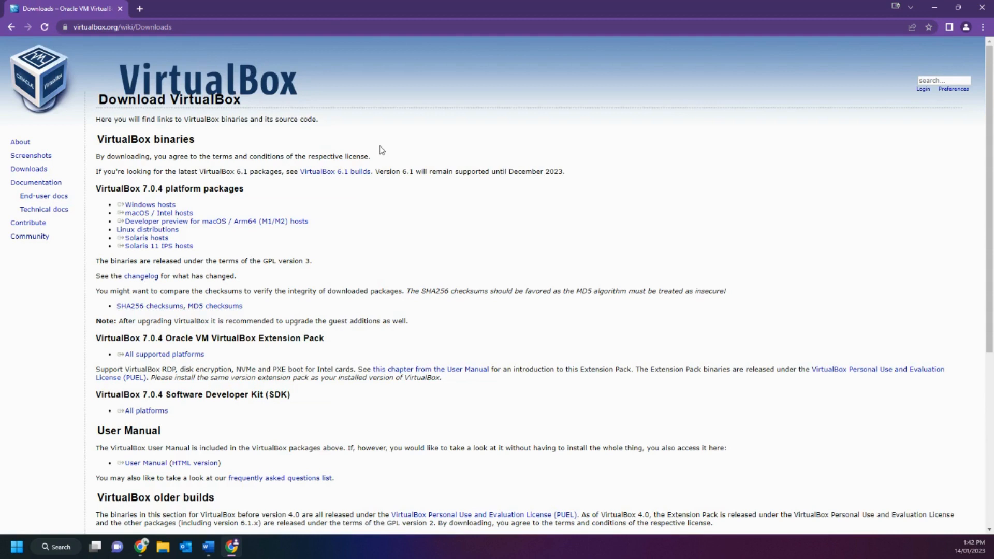
pyautogui.tripleClick(167, 222)
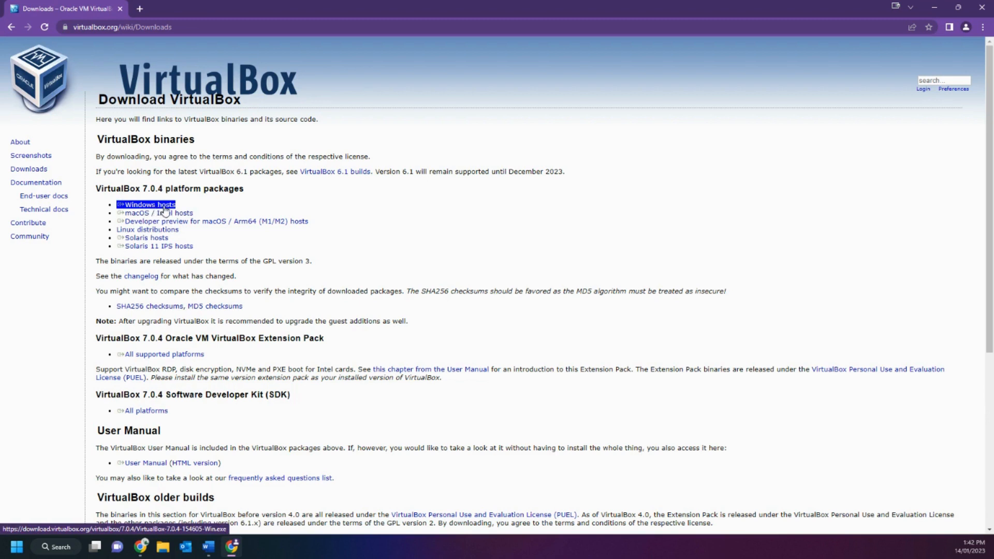
pyautogui.click(165, 206)
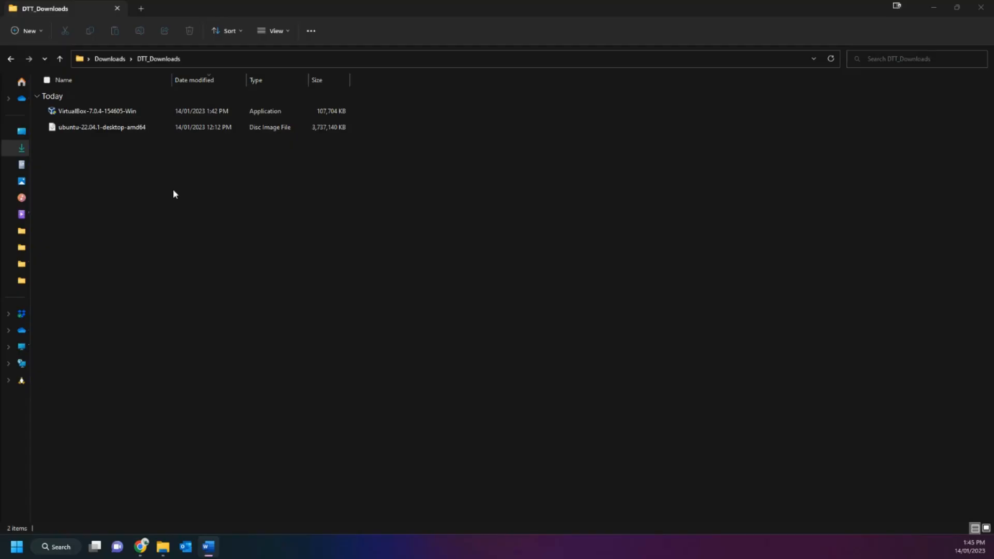
# Run the VirtualBox-7.0.4-154605-Win installer with the default features and location, accept the warnings, and start VirtualBox on completion.
pyautogui.doubleClick(98, 112)
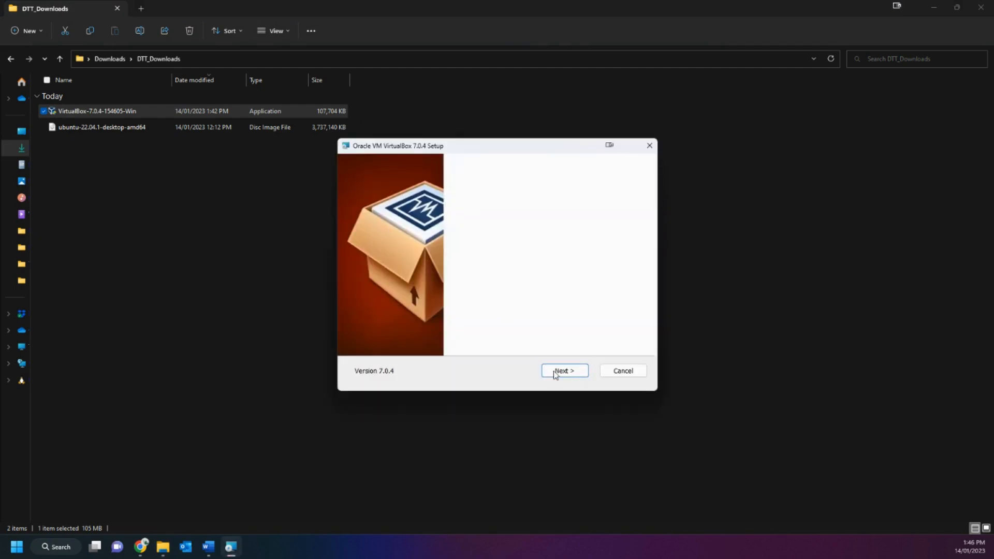
pyautogui.click(564, 370)
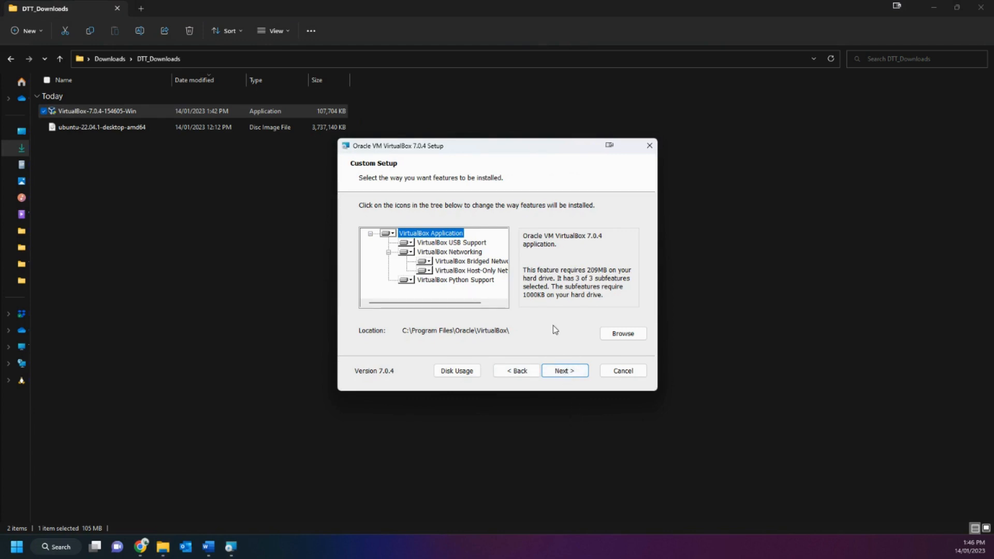
pyautogui.click(555, 372)
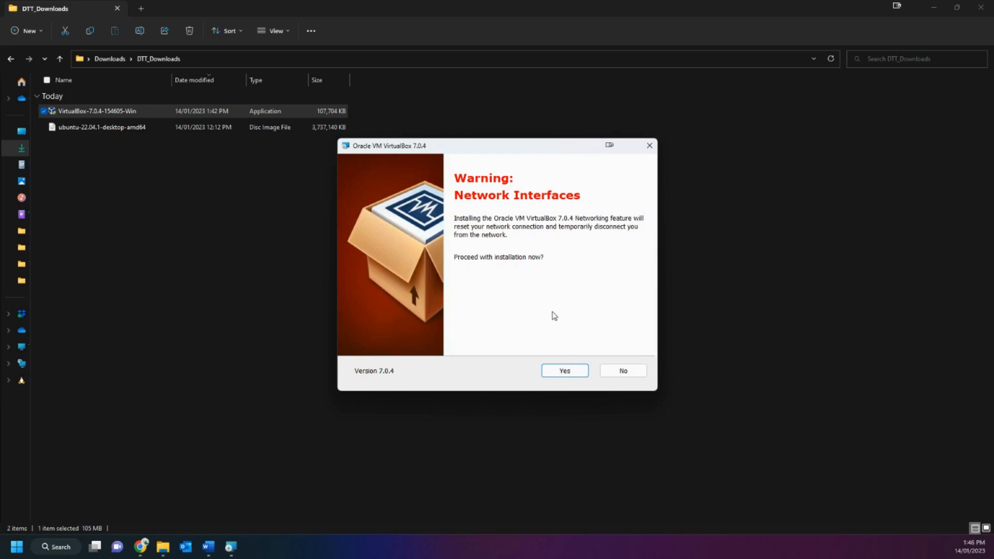
pyautogui.click(568, 371)
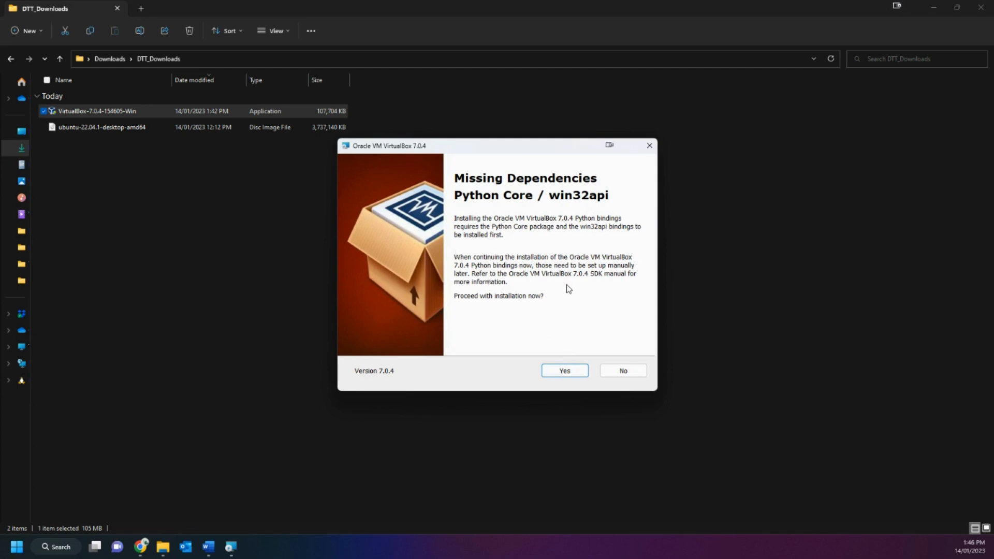
pyautogui.click(564, 371)
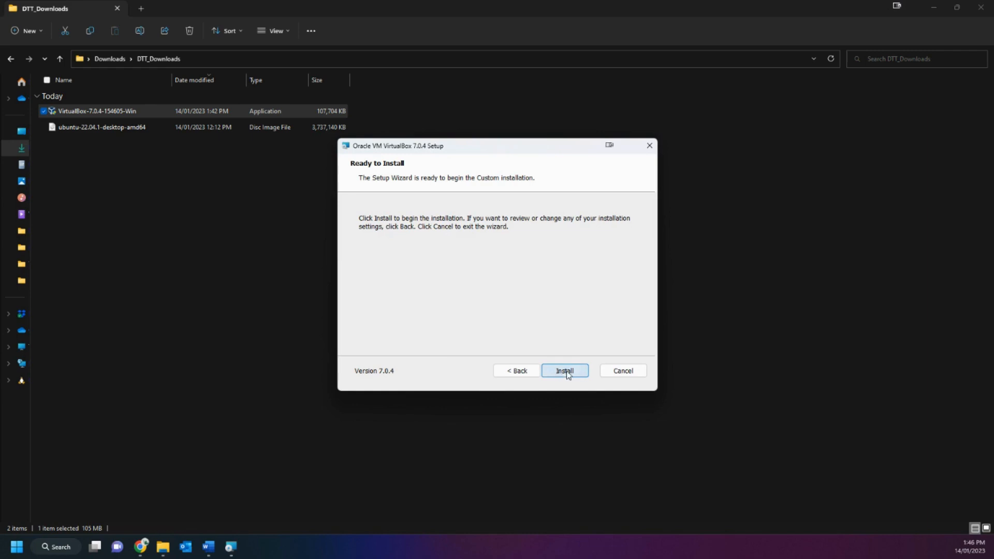
pyautogui.click(565, 371)
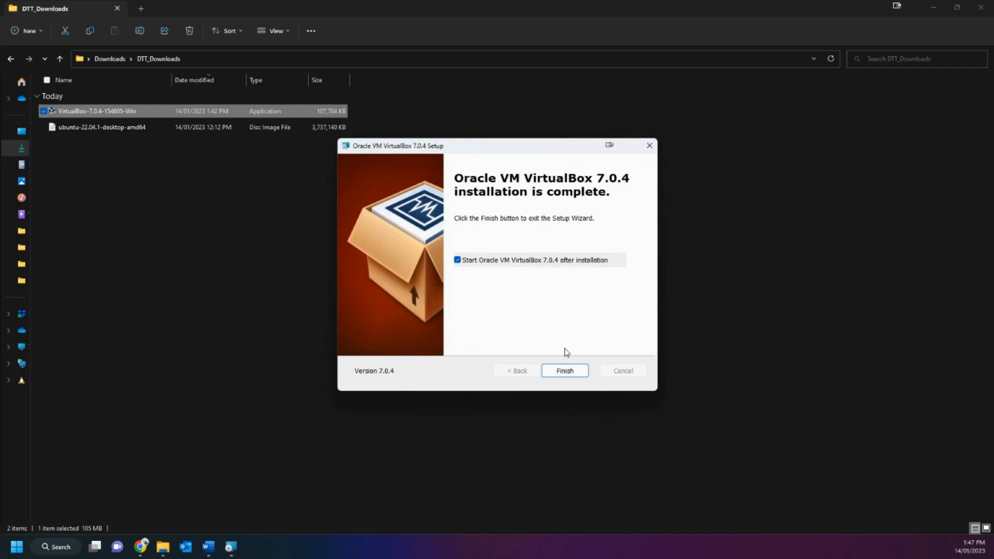
pyautogui.click(567, 372)
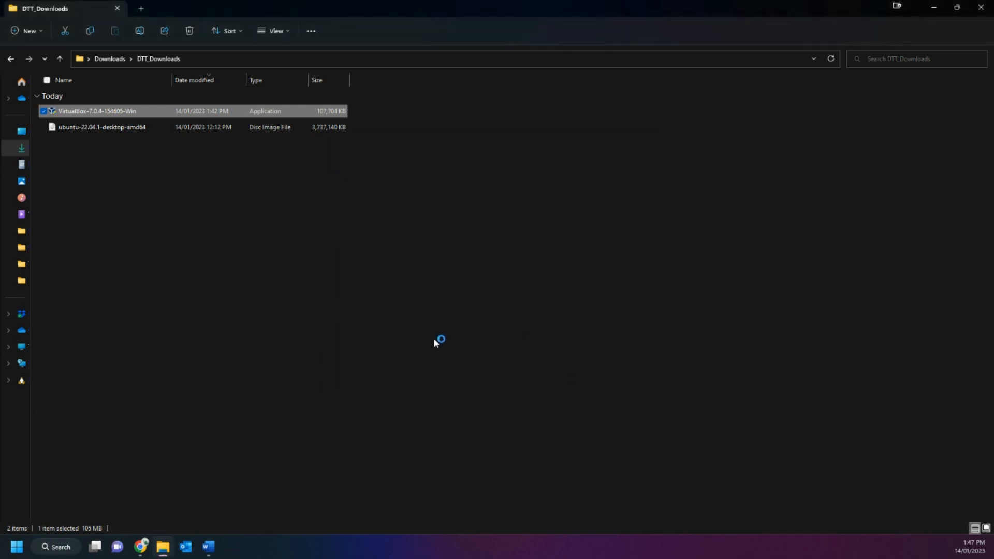
# Minimize the DTT_Downloads folder window and move the VirtualBox Manager window nearer the centre of the desktop.
pyautogui.click(933, 8)
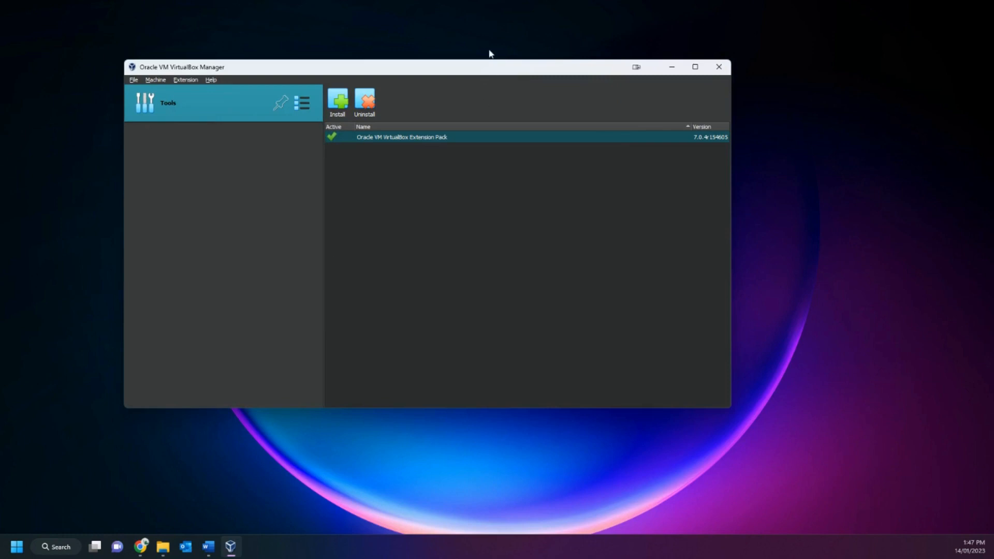
pyautogui.moveTo(484, 69); pyautogui.dragTo(551, 119)
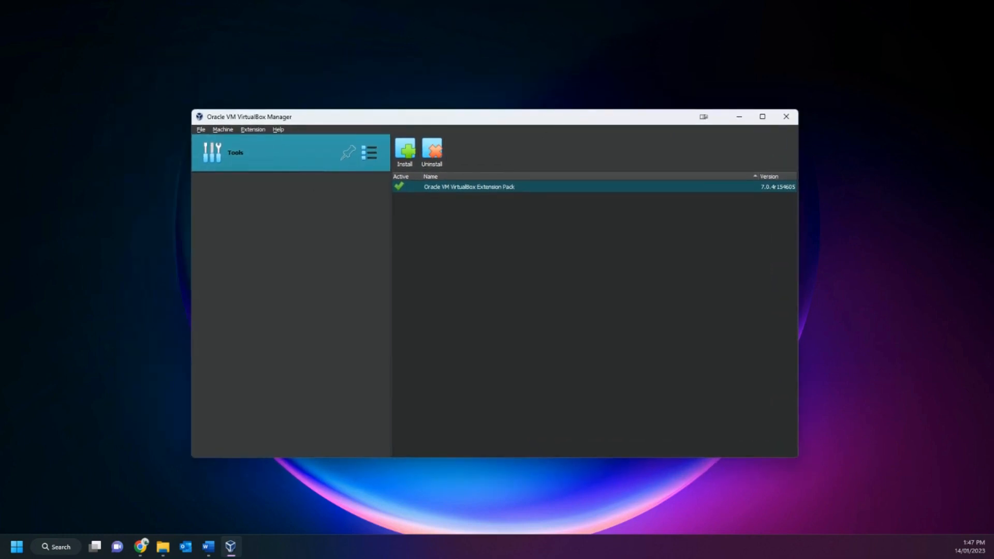
pyautogui.hotkey('alt', 'Tab')
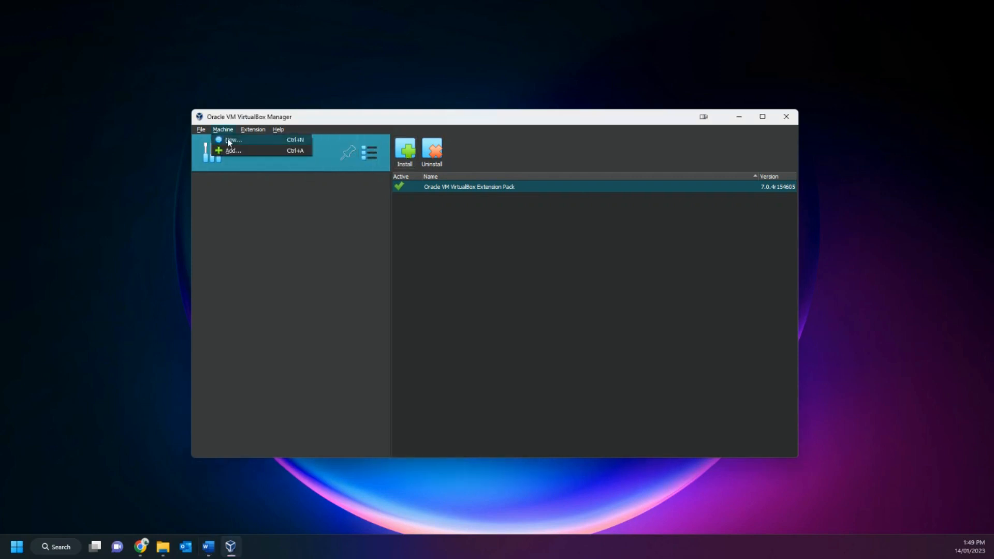
# Start creating a new virtual machine and name it Ubuntu22.
pyautogui.click(230, 140)
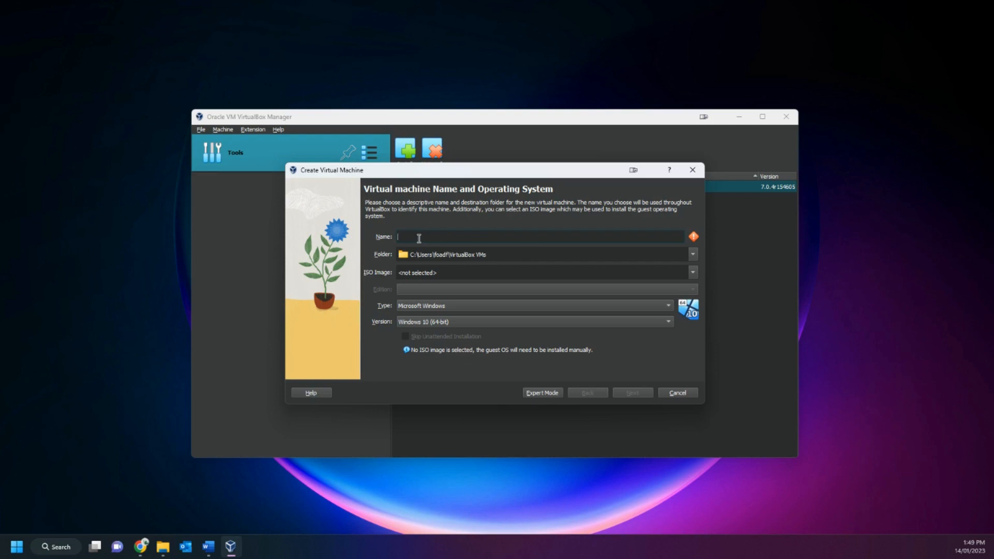
pyautogui.write('Ubuntu')
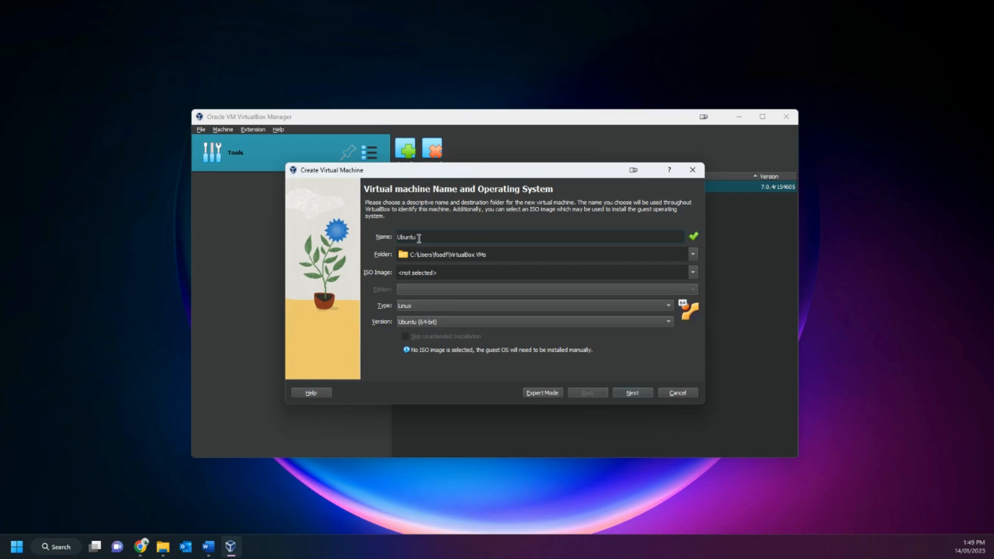
pyautogui.write('22')
# Choose ubuntu-22.04.1-desktop-amd64 from the DTT_Downloads folder as the virtual machine's ISO image.
pyautogui.click(693, 271)
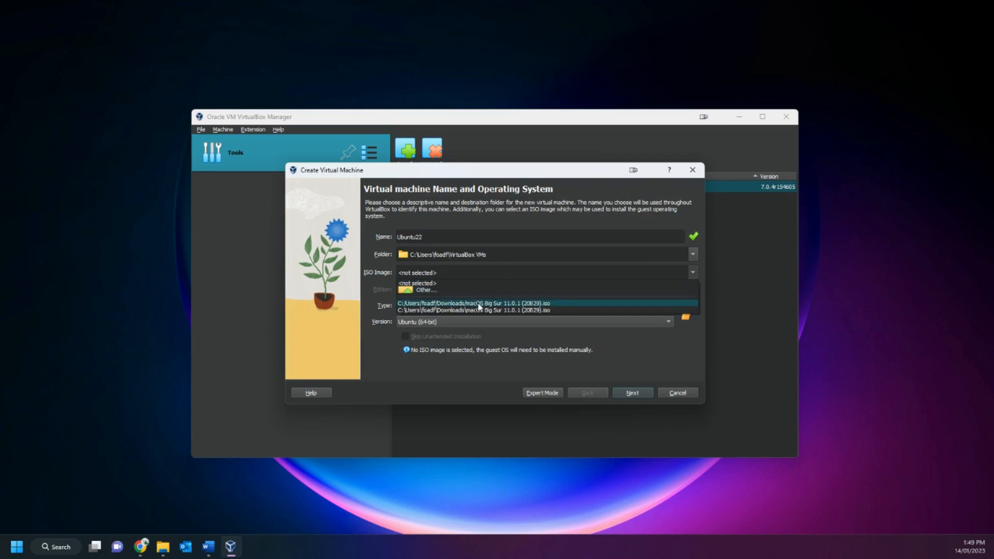
pyautogui.click(422, 290)
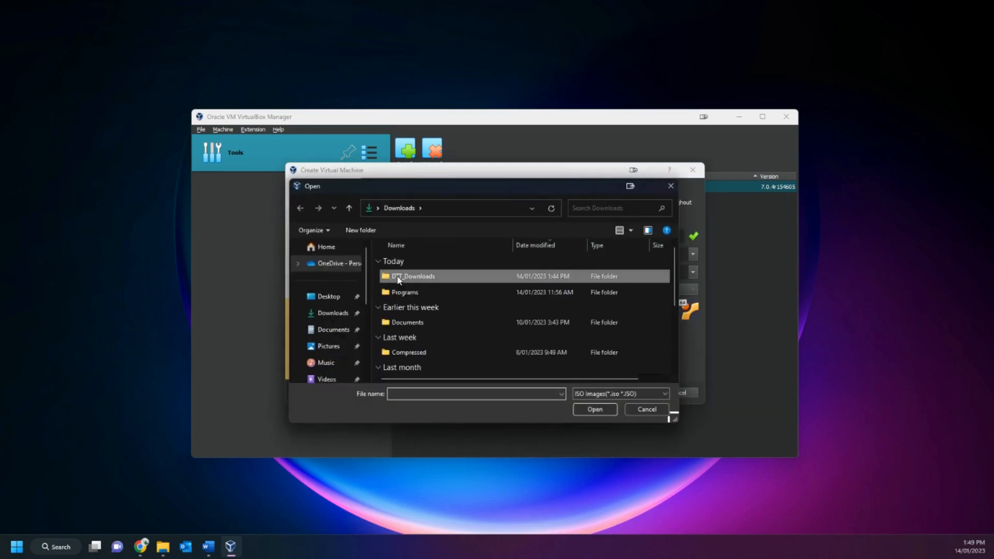
pyautogui.doubleClick(389, 275)
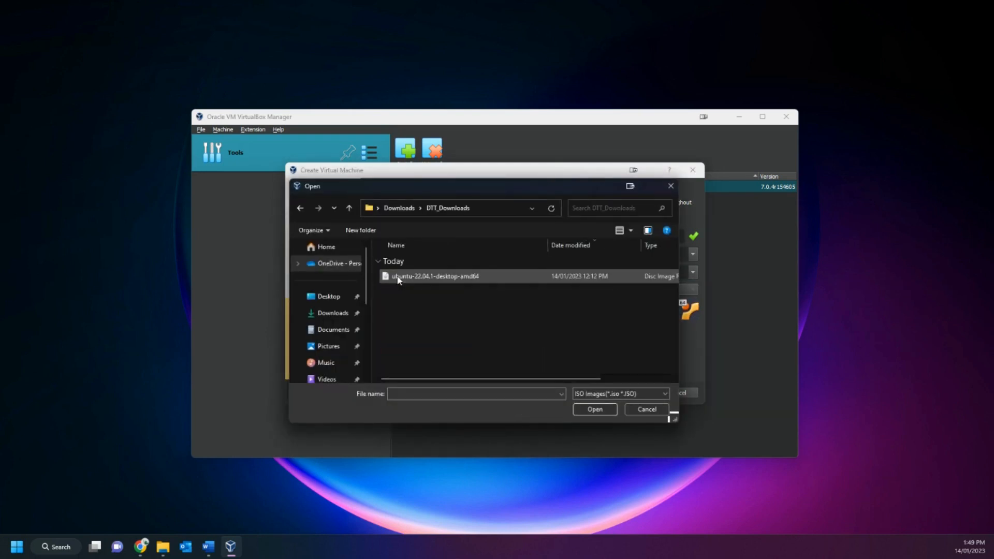
pyautogui.click(448, 280)
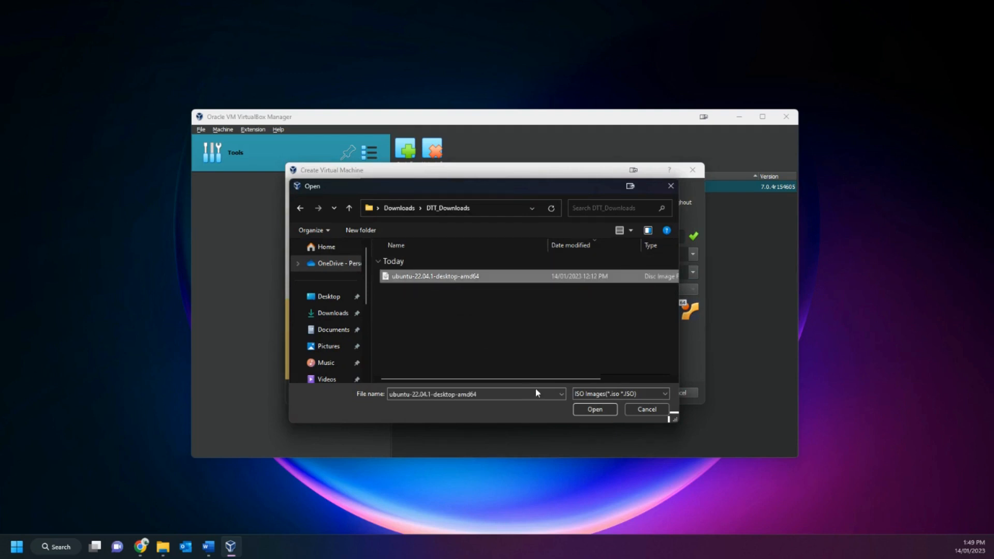
pyautogui.click(578, 409)
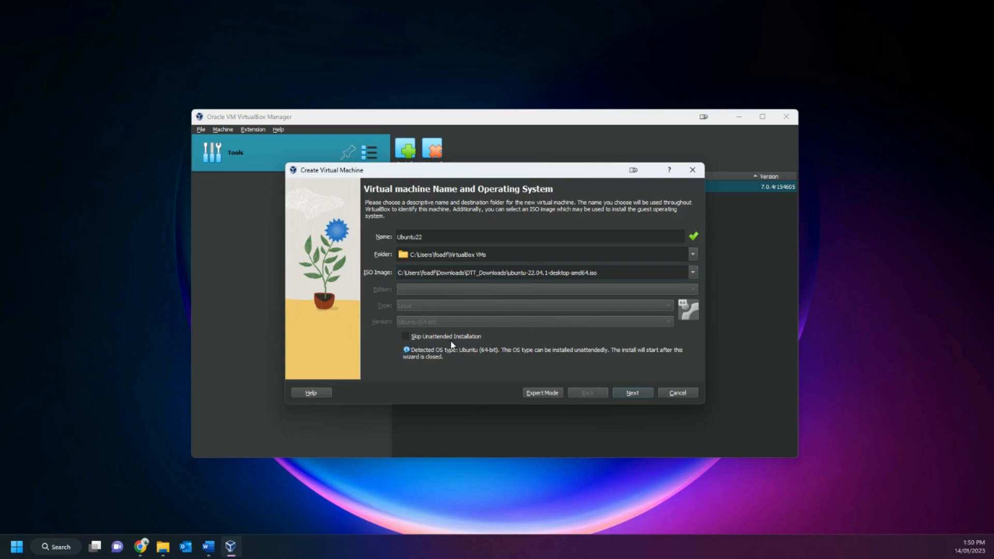
# Leave Skip Unattended Installation turned off and continue to the unattended guest OS install setup.
pyautogui.click(406, 338)
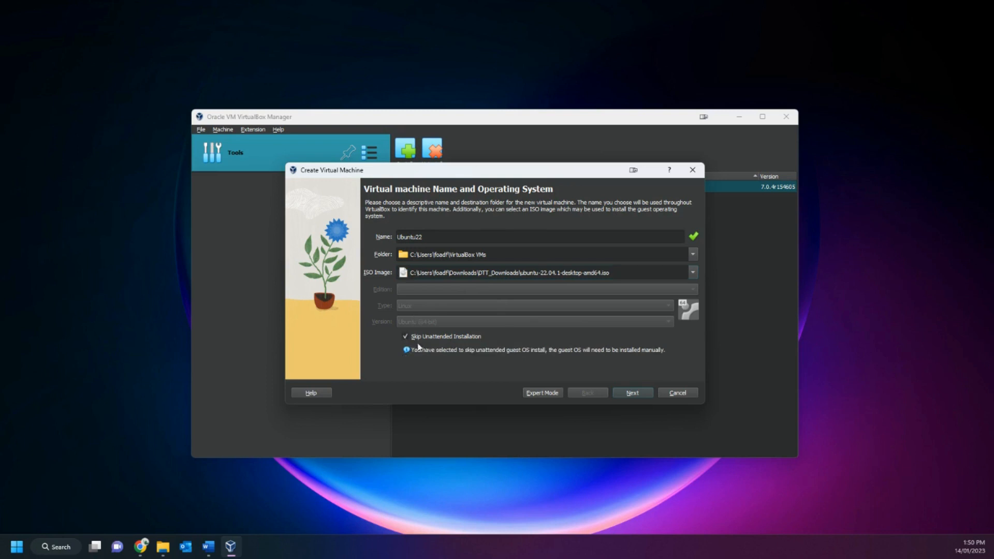
pyautogui.click(417, 339)
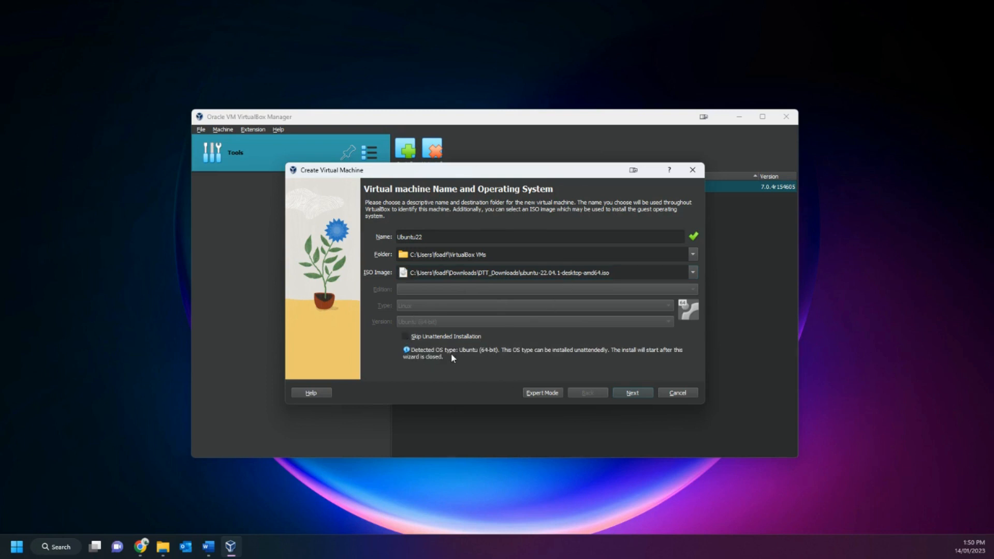
pyautogui.click(633, 393)
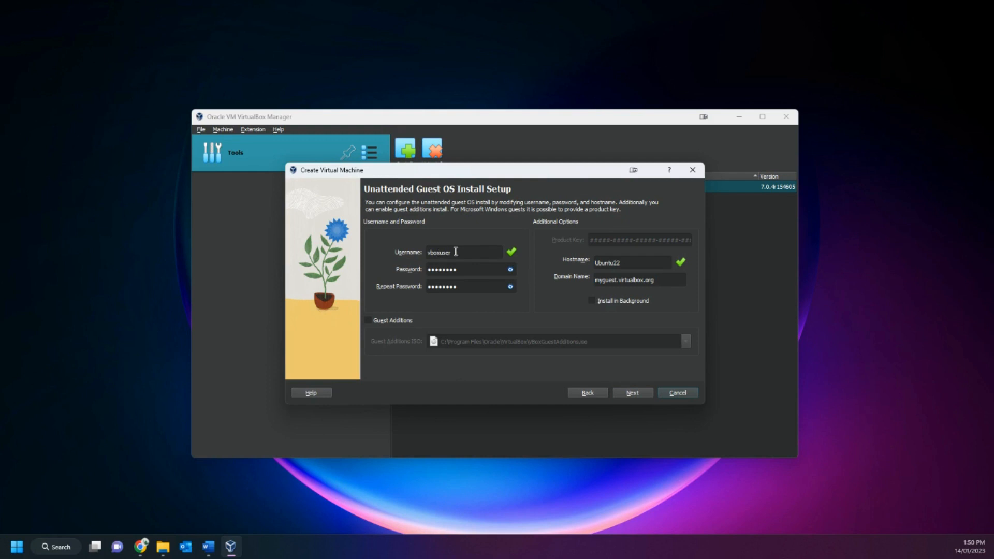
# Set the guest username to dtt and enter the account password in both the password and repeat password fields.
pyautogui.doubleClick(439, 252)
pyautogui.write('dtt')
pyautogui.click(509, 269)
pyautogui.click(509, 271)
pyautogui.write('•••')
pyautogui.doubleClick(465, 281)
pyautogui.write('••••••••')
# Keep the hostname Ubuntu22, enable Guest Additions, and continue to the hardware settings.
pyautogui.moveTo(625, 263); pyautogui.dragTo(612, 263)
pyautogui.click(625, 261)
pyautogui.click(368, 321)
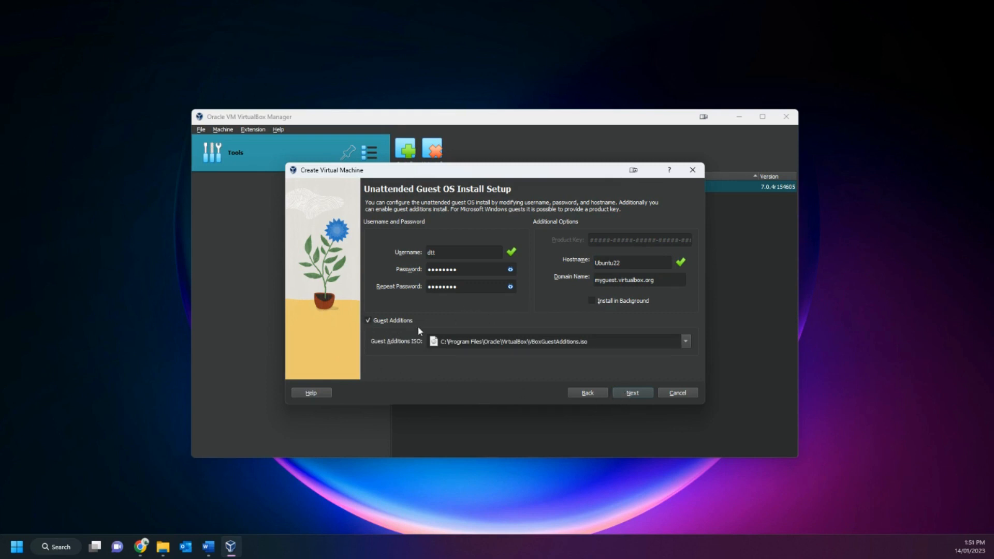
pyautogui.click(631, 393)
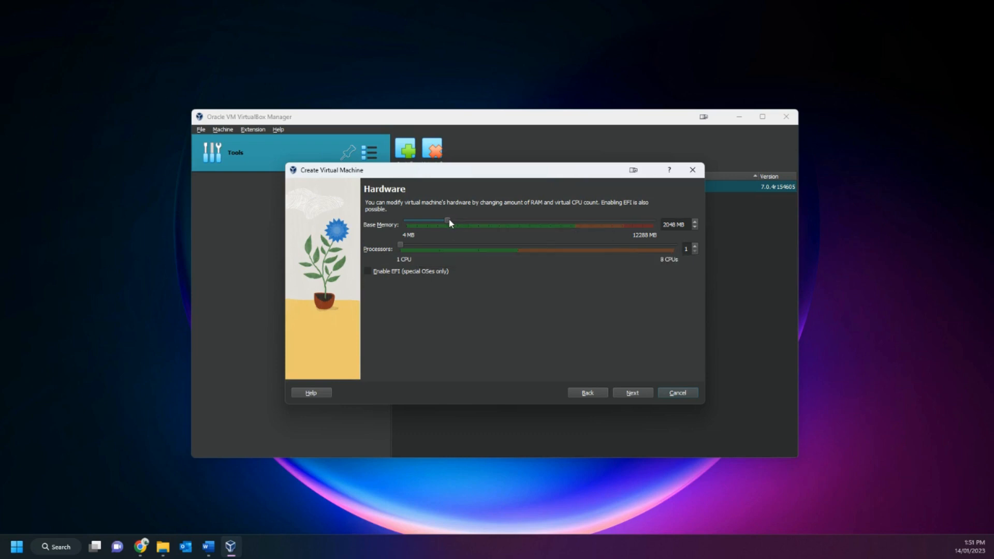
# Set the base memory to 4096 MB and the processors to 4, and continue to the virtual hard disk settings.
pyautogui.moveTo(470, 225); pyautogui.dragTo(486, 225)
pyautogui.click(510, 246)
pyautogui.click(634, 392)
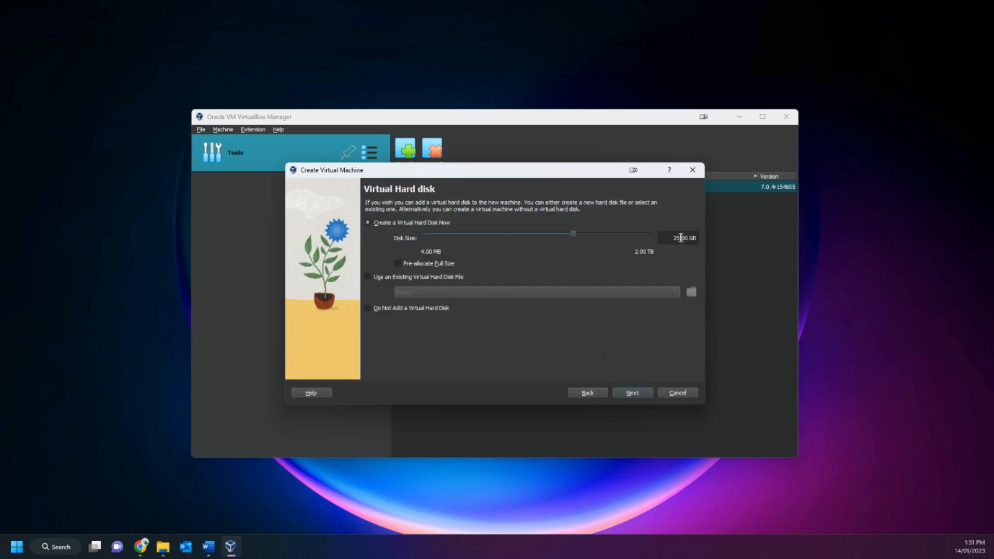
# Set the new virtual hard disk's size to 98.87 GB and finish creating the virtual machine.
pyautogui.moveTo(574, 232); pyautogui.dragTo(586, 234)
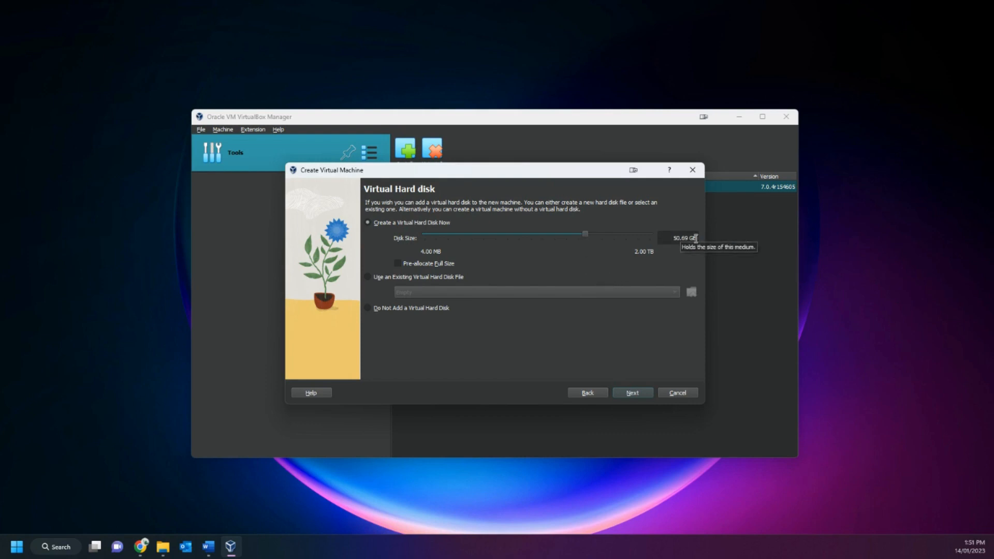
pyautogui.moveTo(585, 231); pyautogui.dragTo(598, 237)
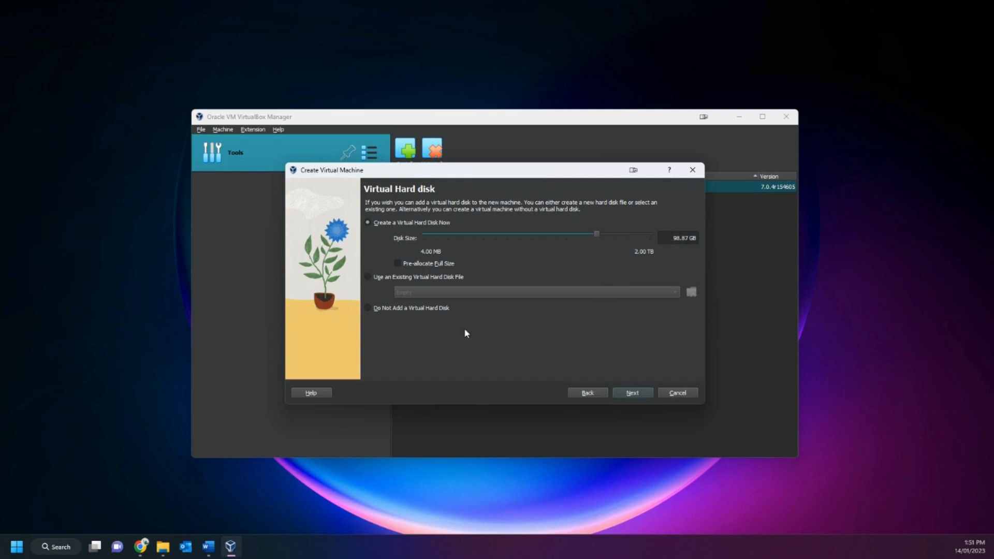
pyautogui.click(642, 395)
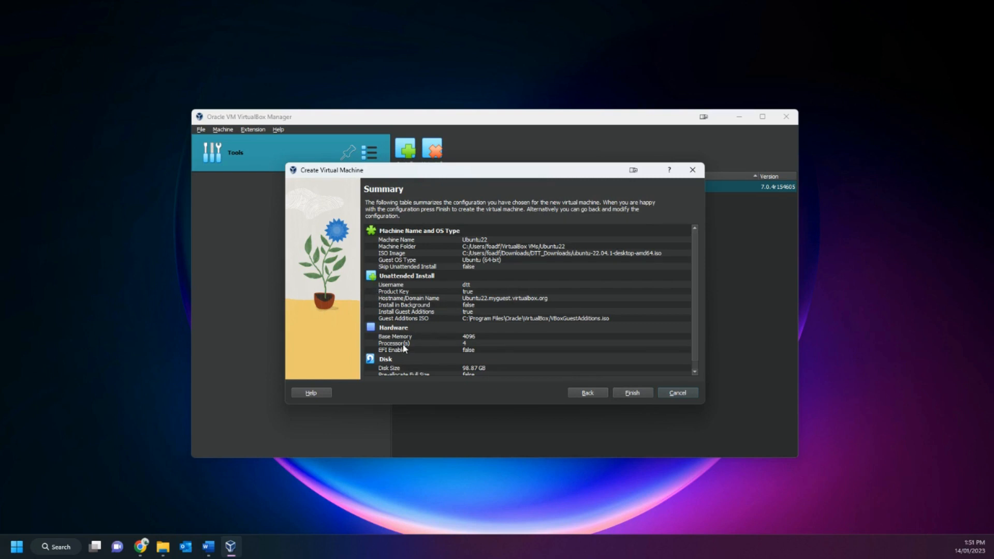
pyautogui.click(631, 393)
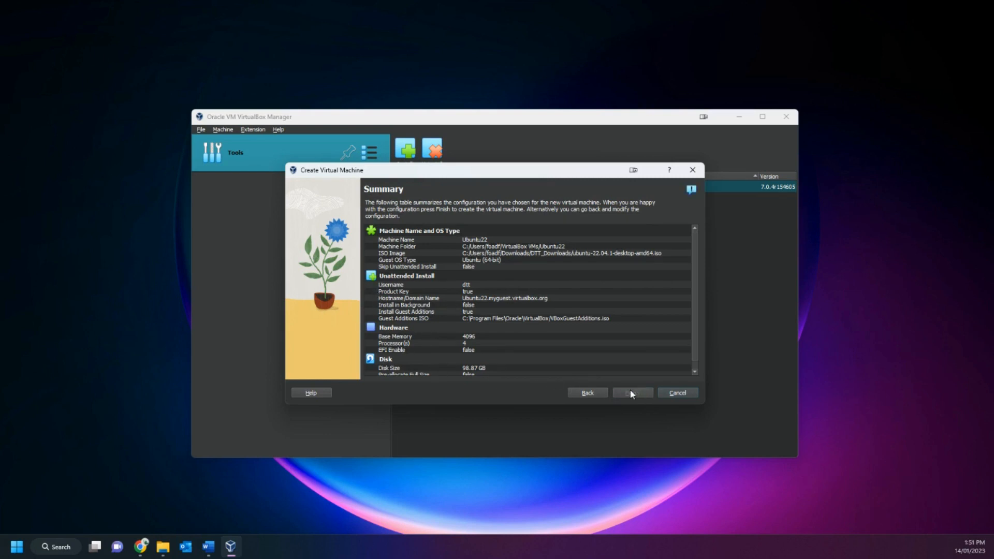